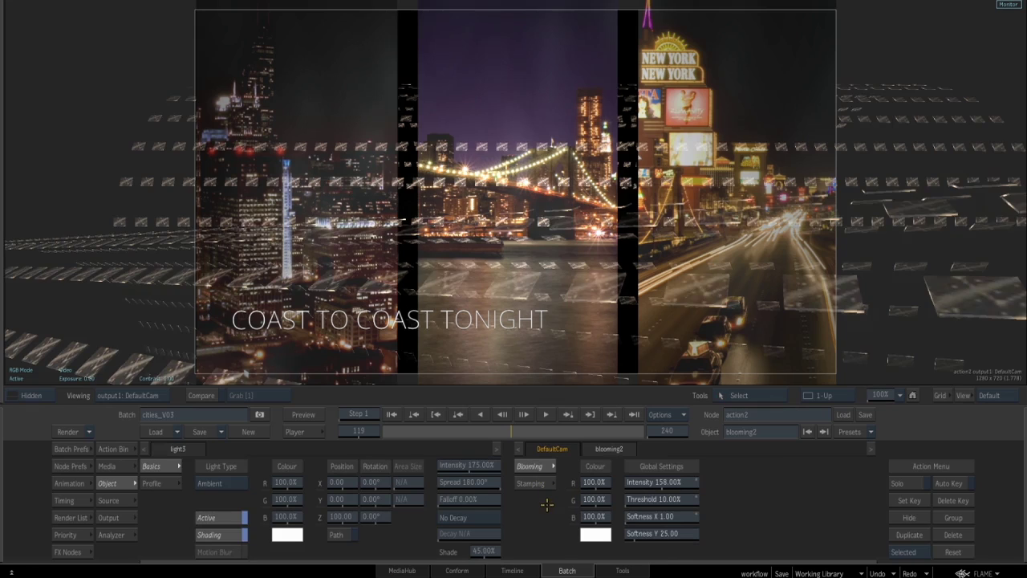
Step: Scrub back through the city composite on the Batch timebar before moving to the Sea Pool reels
drag(559, 434, 528, 434)
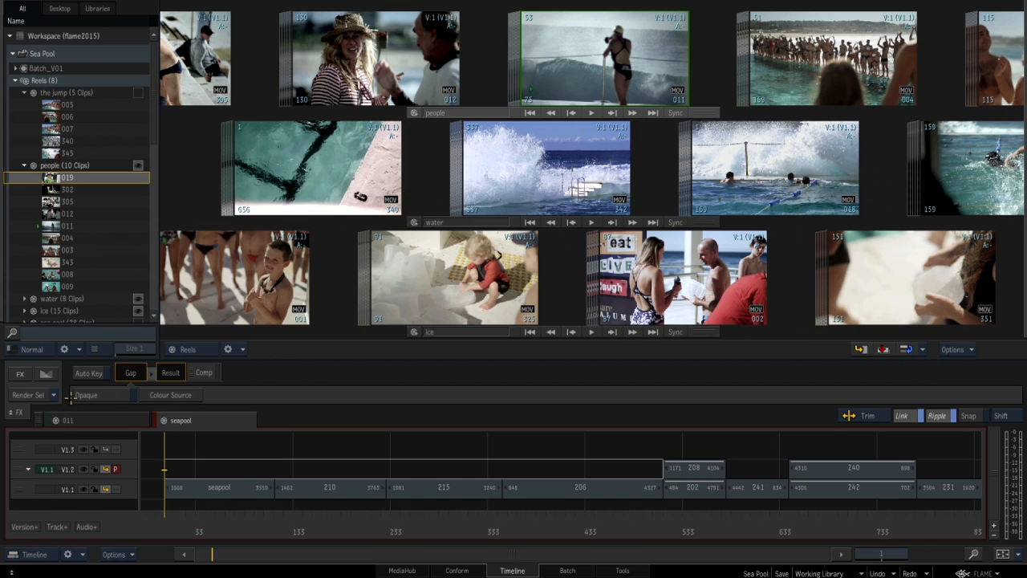
Step: Switch the reels to Tiles view, enlarge thumbnails to about 68 and widen the media panel
click(95, 348)
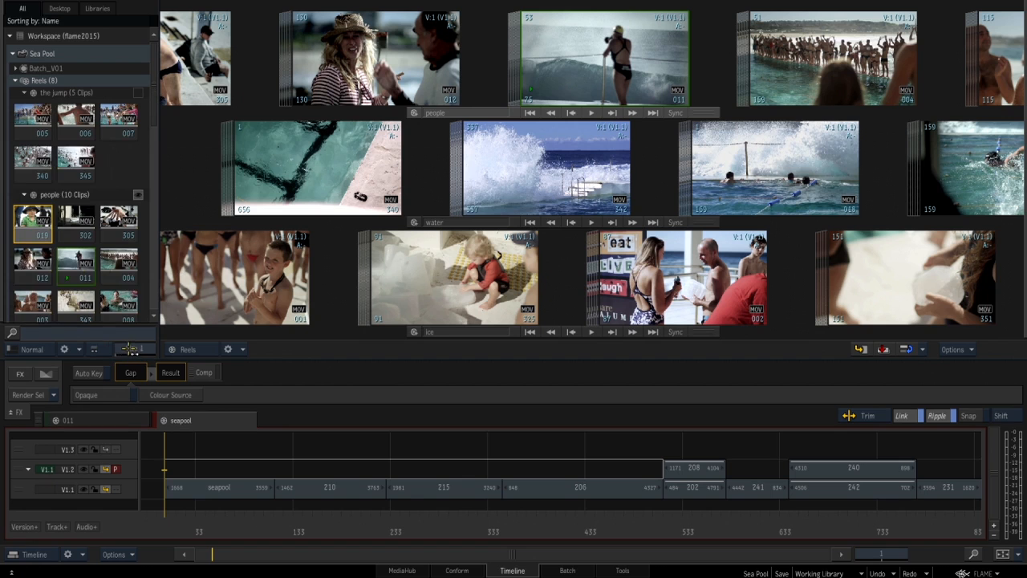
drag(129, 349, 163, 348)
drag(159, 134, 423, 131)
scroll(423, 132, down, 2)
scroll(423, 137, down, 2)
scroll(425, 146, down, 2)
scroll(427, 152, down, 2)
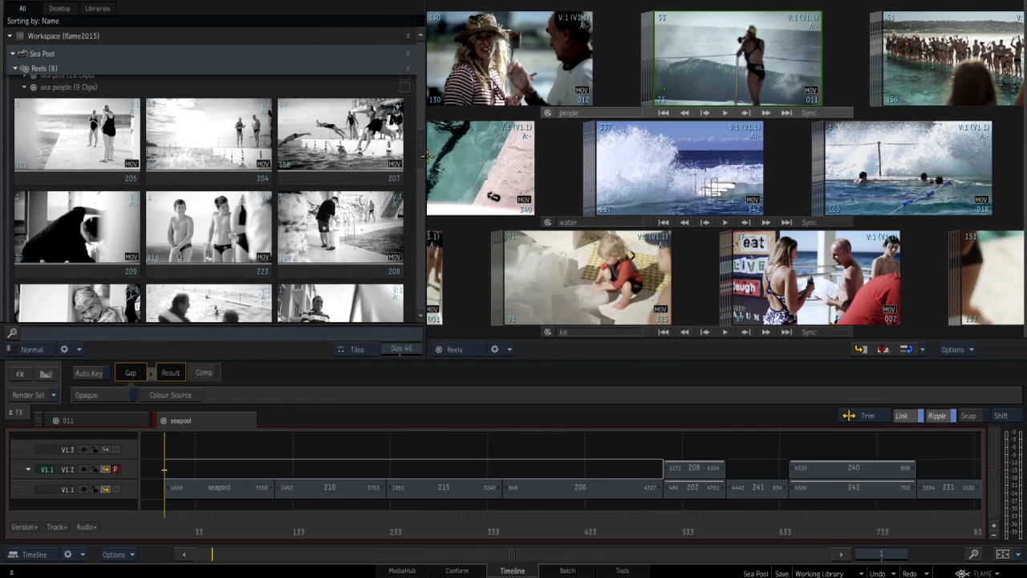
scroll(307, 199, up, 3)
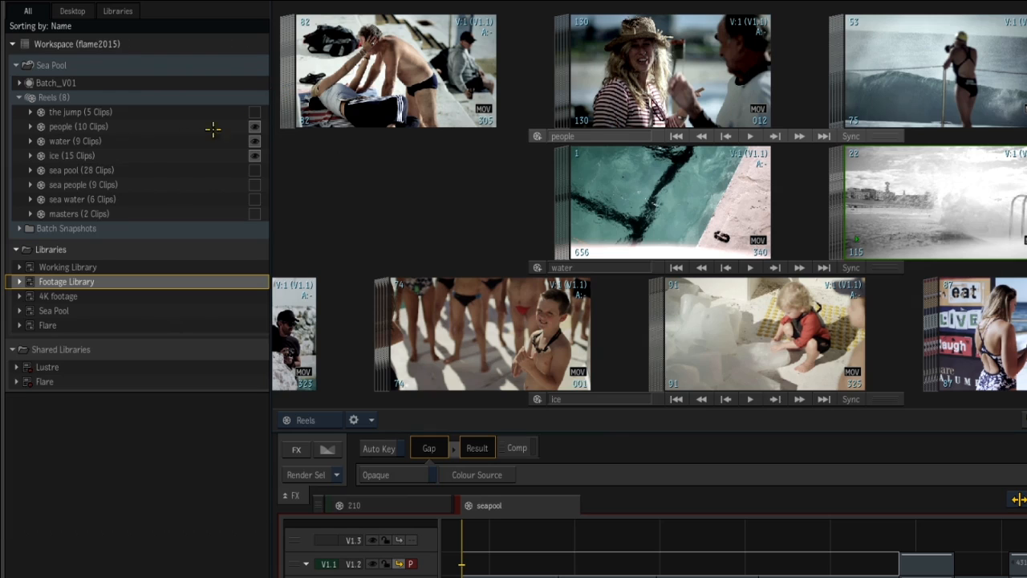
Step: Copy the ice reel, cyclewerks02 and Relighting-02 from the Working Library into the Sea Pool library
click(29, 311)
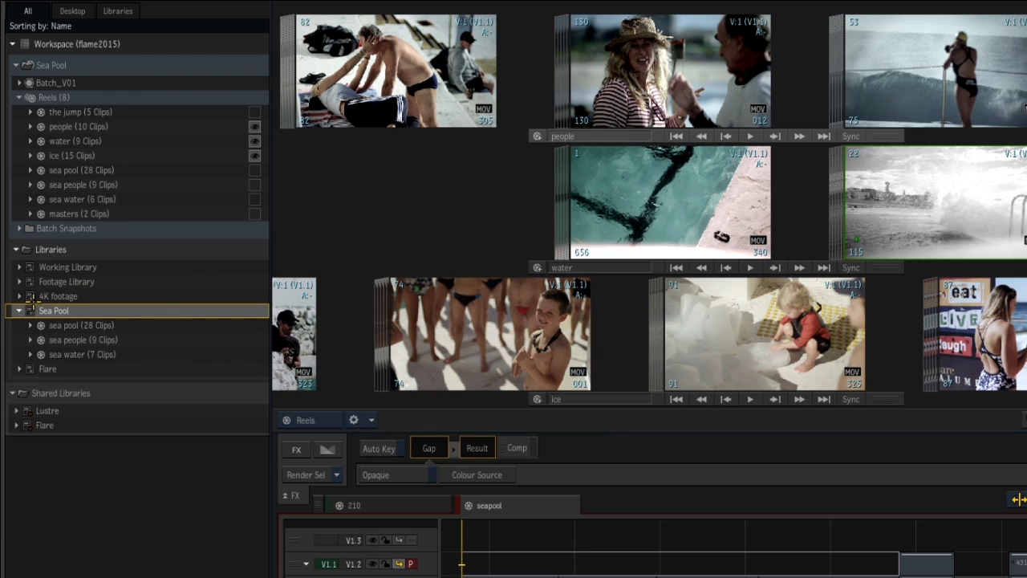
mouse_move(64, 158)
mouse_down()
mouse_move(50, 314)
mouse_move(62, 311)
mouse_up()
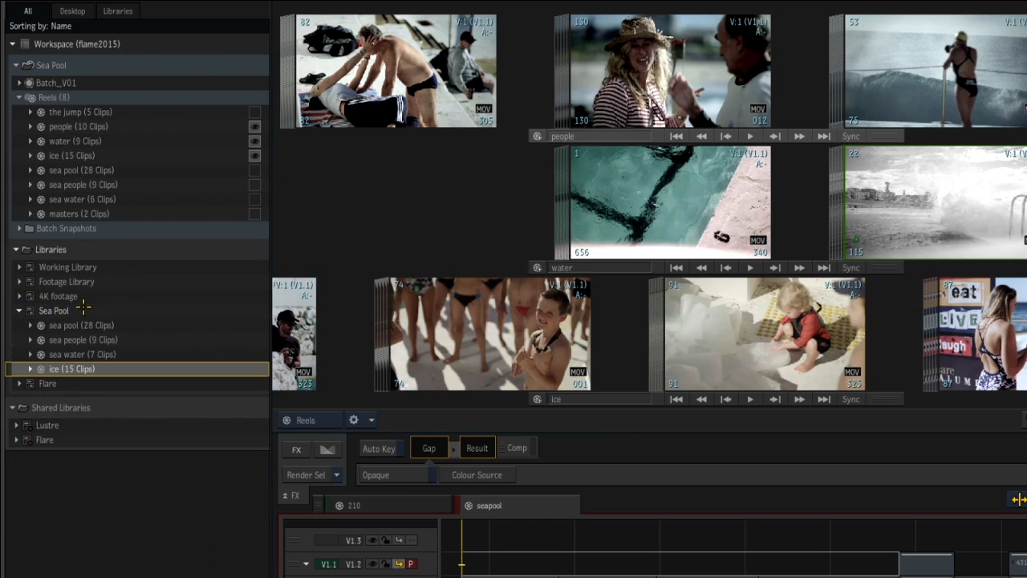
click(19, 268)
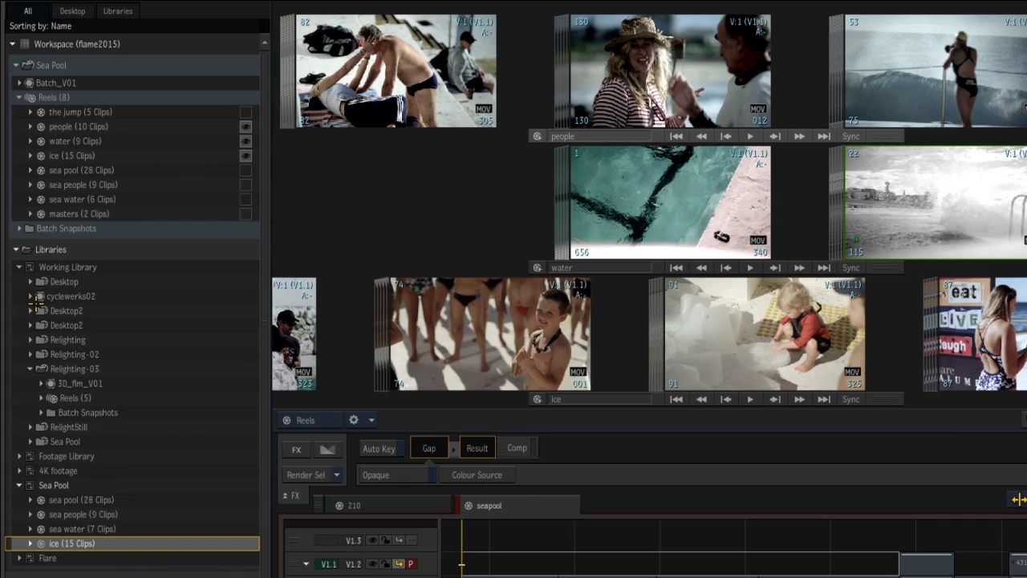
drag(35, 296, 58, 471)
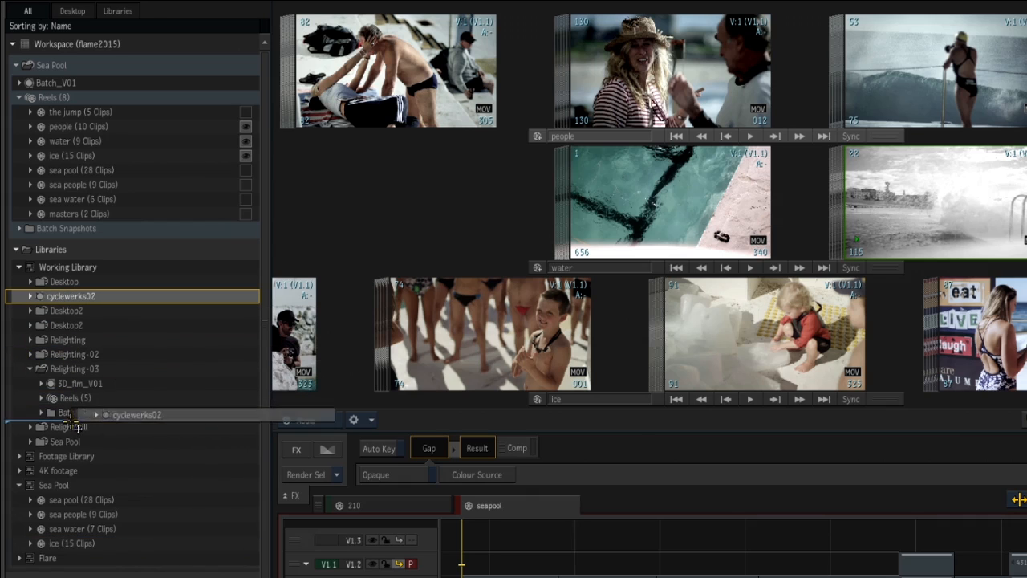
drag(57, 470, 56, 484)
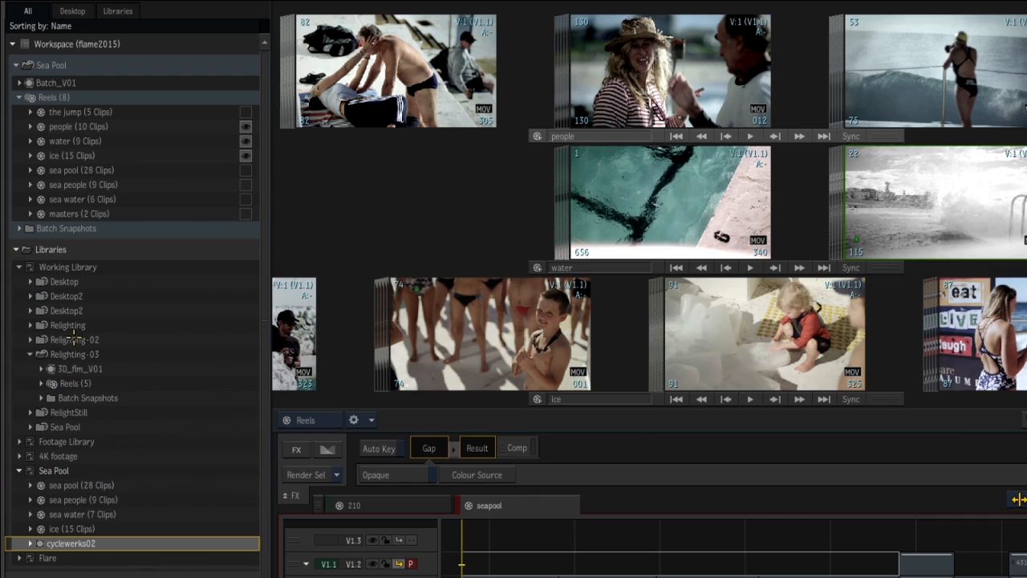
drag(74, 340, 54, 470)
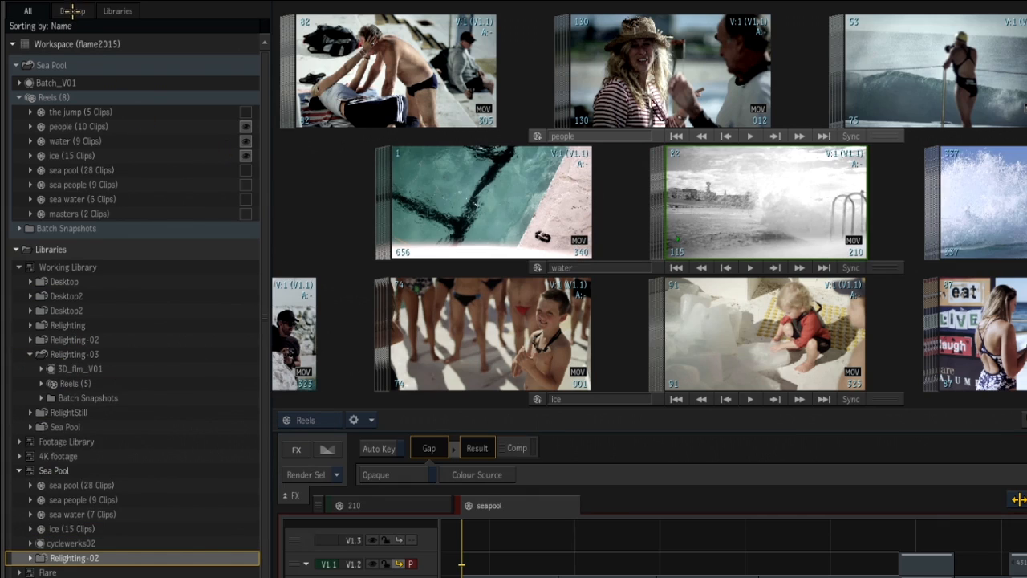
Step: Show only the desktop reels, then bring the libraries back beside them
click(72, 11)
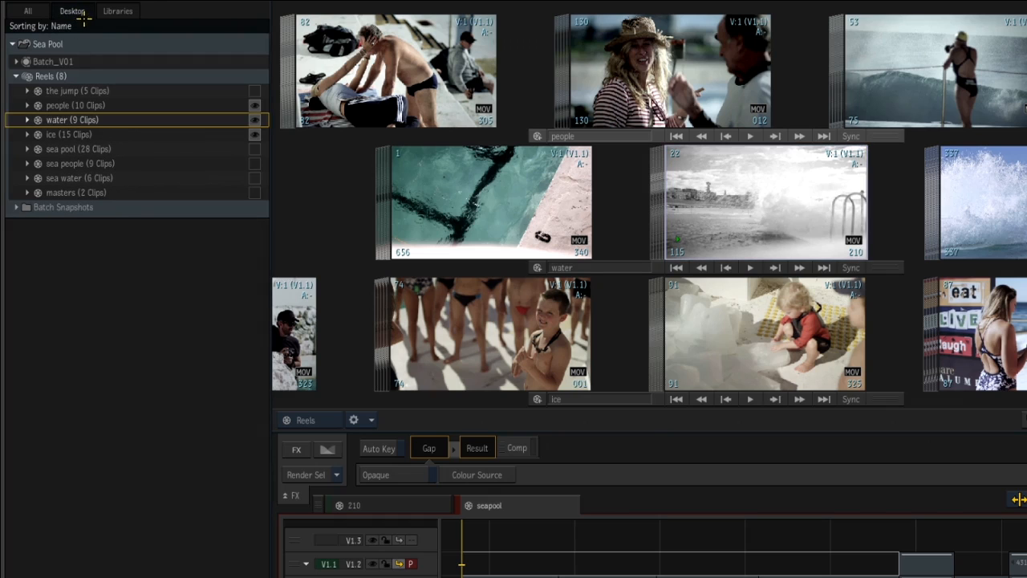
click(127, 14)
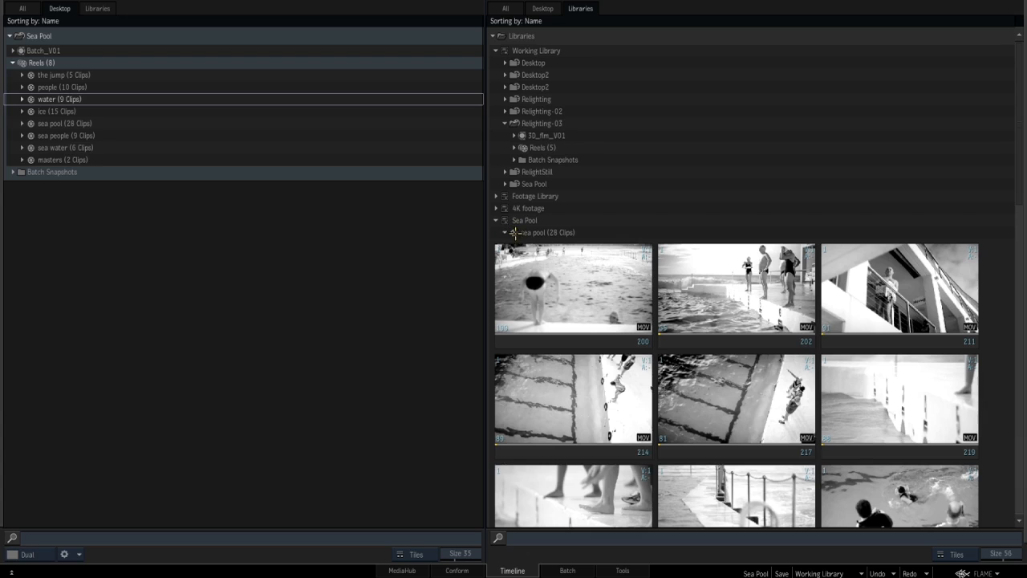
Step: Drag six clips from the library's sea pool reel into the desktop's sea water reel
mouse_move(682, 347)
mouse_down()
mouse_move(70, 175)
mouse_move(77, 148)
mouse_up()
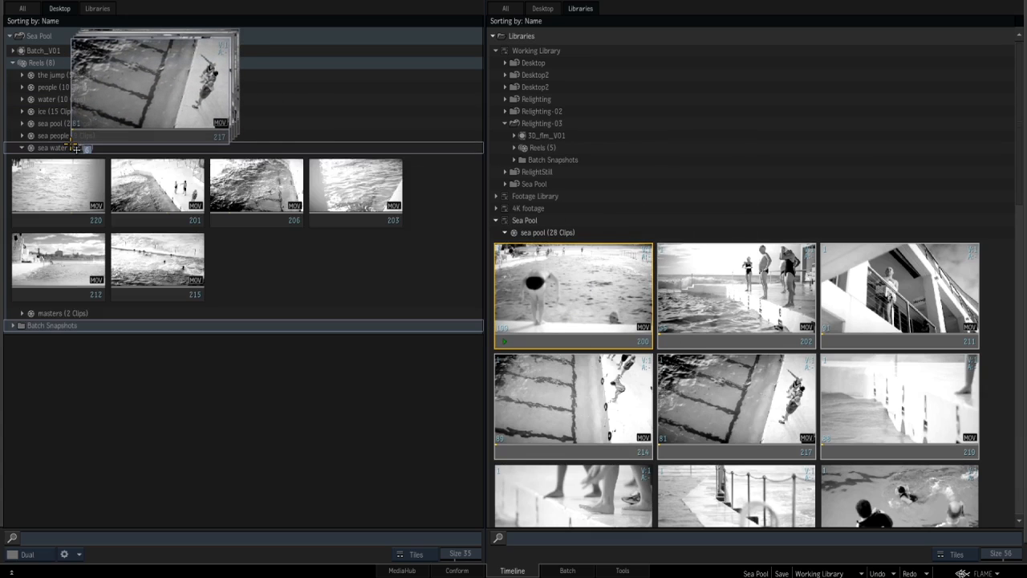
drag(76, 149, 261, 274)
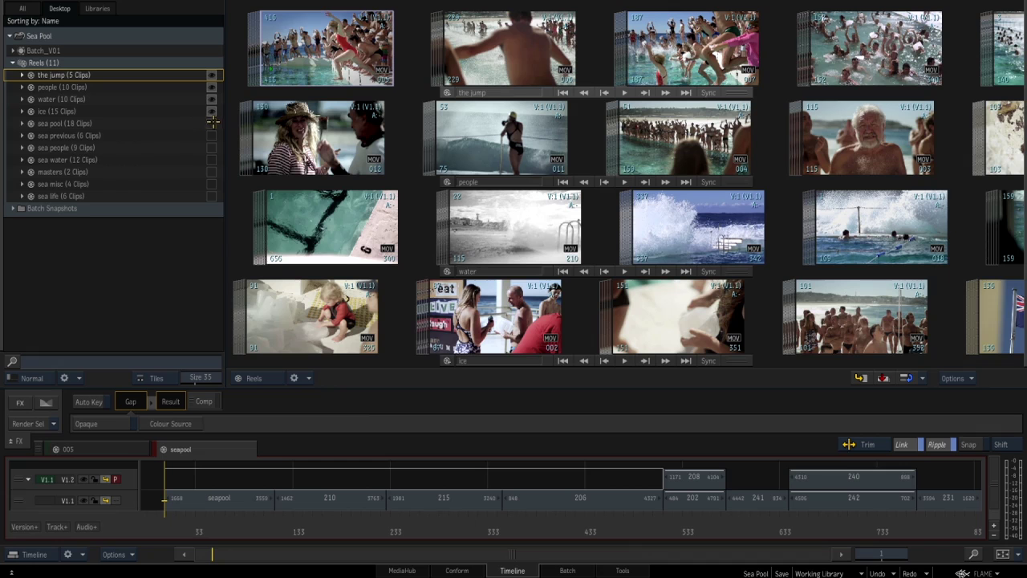
Step: Toggle reel visibility: hide people, water and ice; show sea previous, sea people, masters and sea water
click(211, 124)
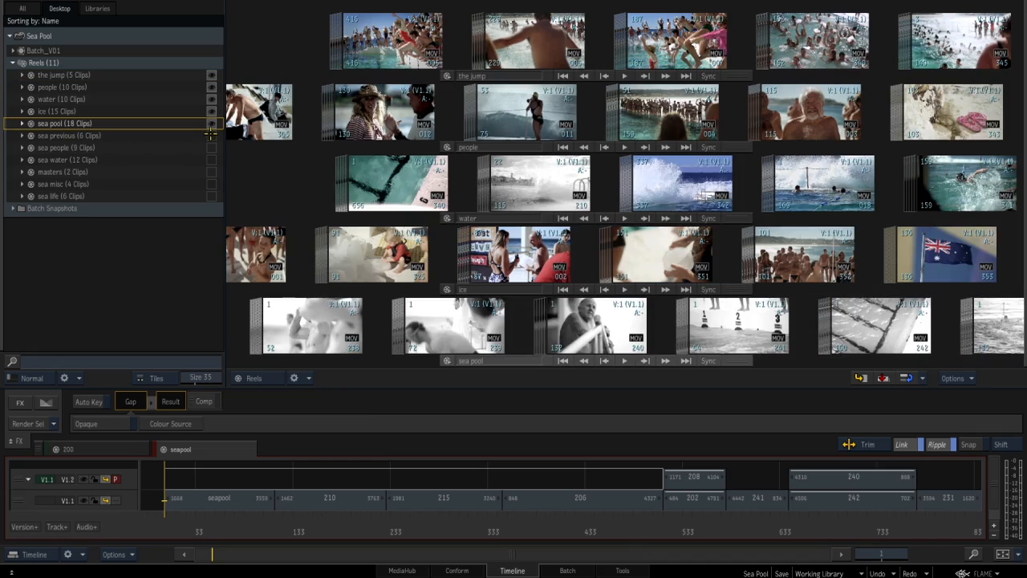
click(211, 147)
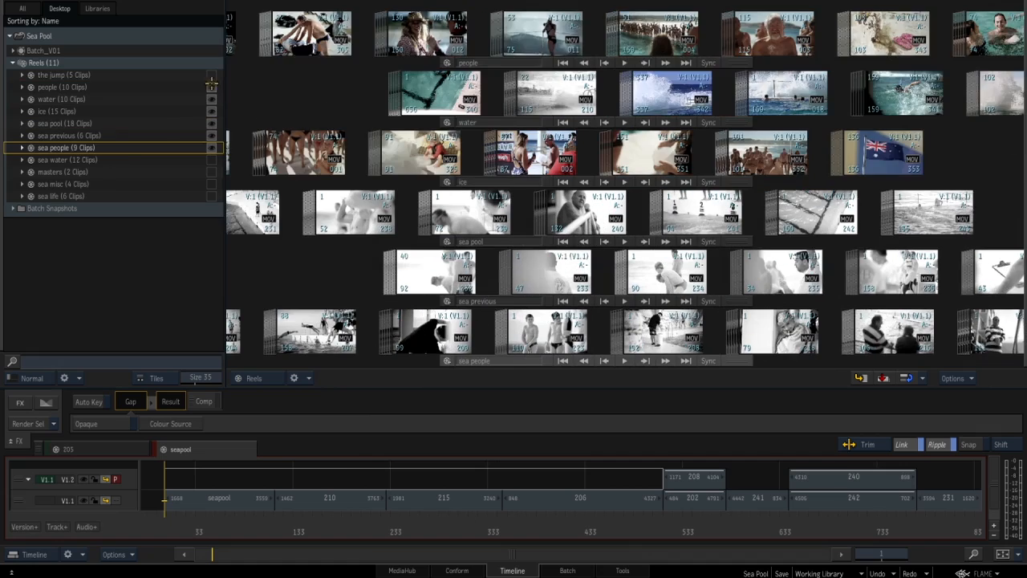
click(211, 86)
click(211, 98)
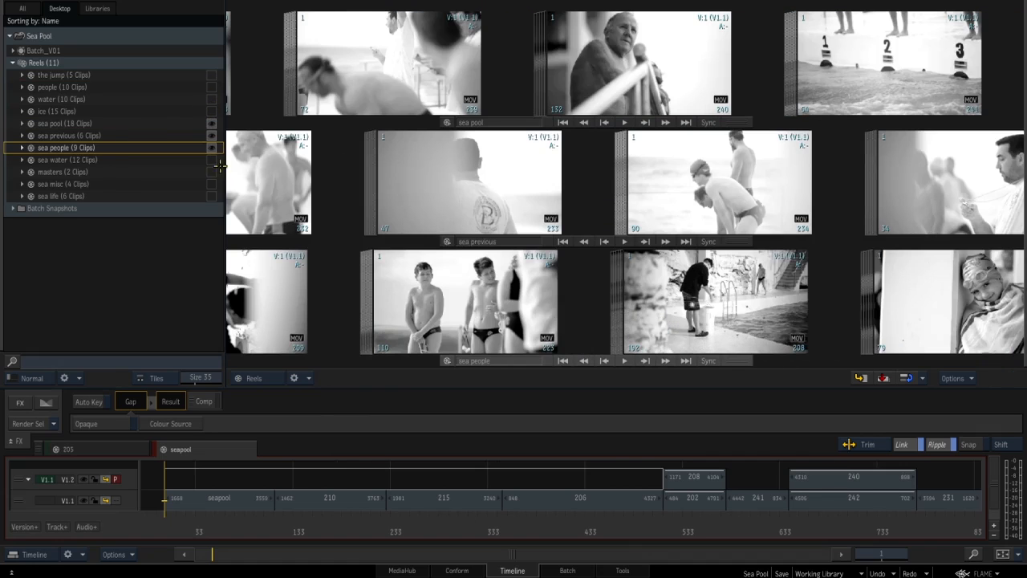
click(211, 172)
click(211, 160)
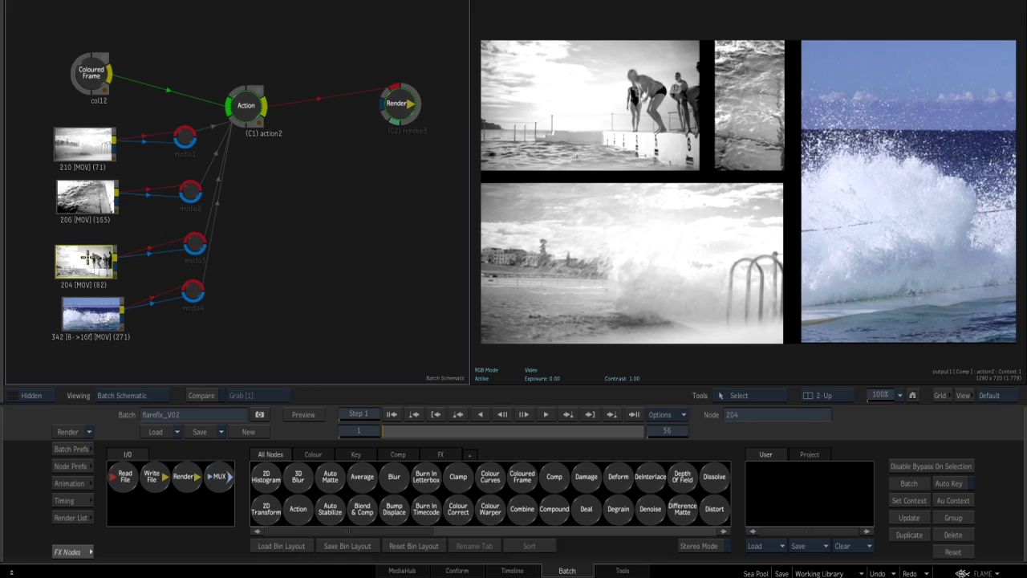
Step: Return to the edit timeline and save the Sea Pool desktop to the library, replacing the existing copy
double_click(85, 258)
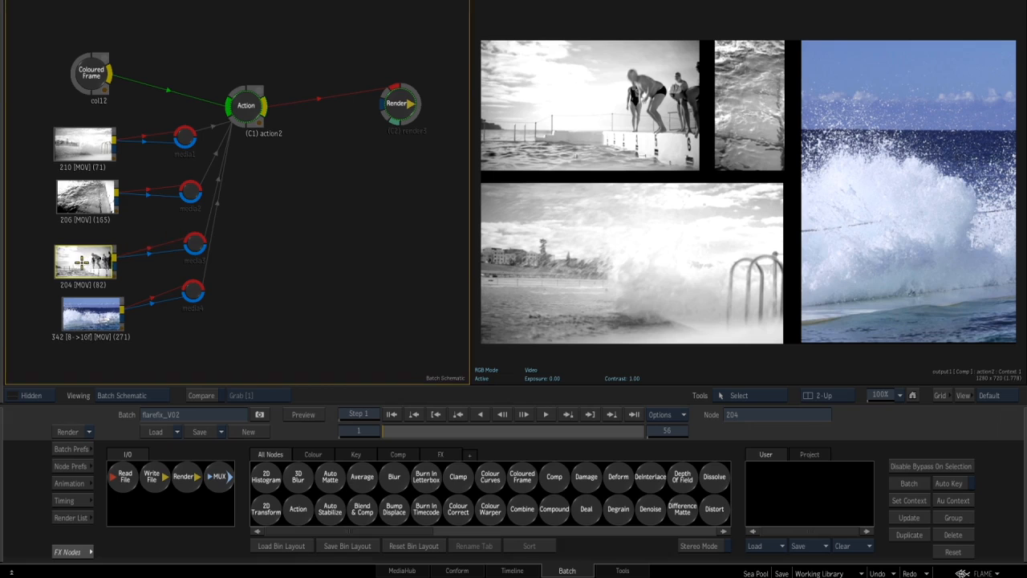
drag(696, 425, 738, 422)
mouse_move(338, 479)
mouse_down()
mouse_move(291, 481)
mouse_move(303, 482)
mouse_up()
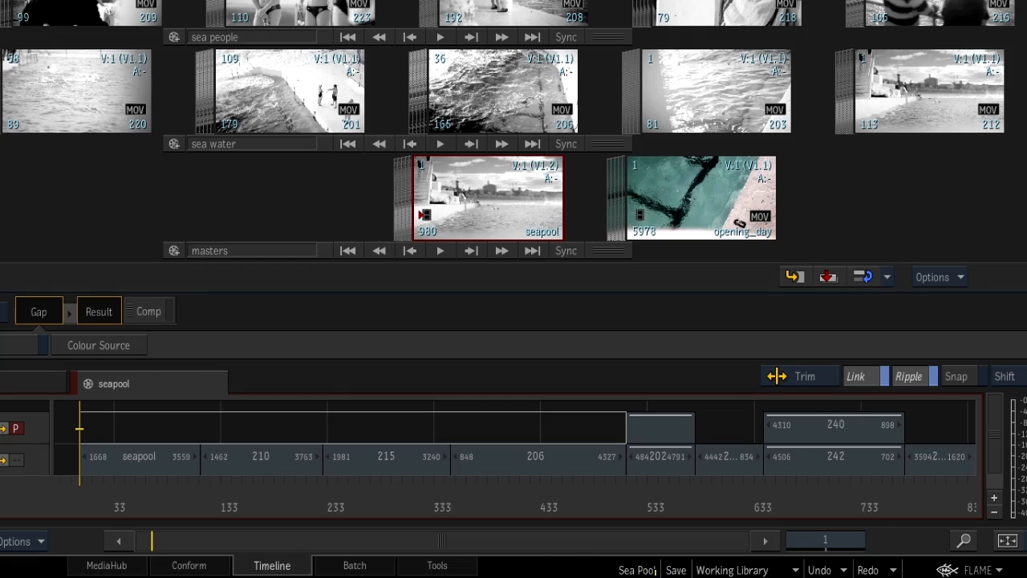
click(646, 569)
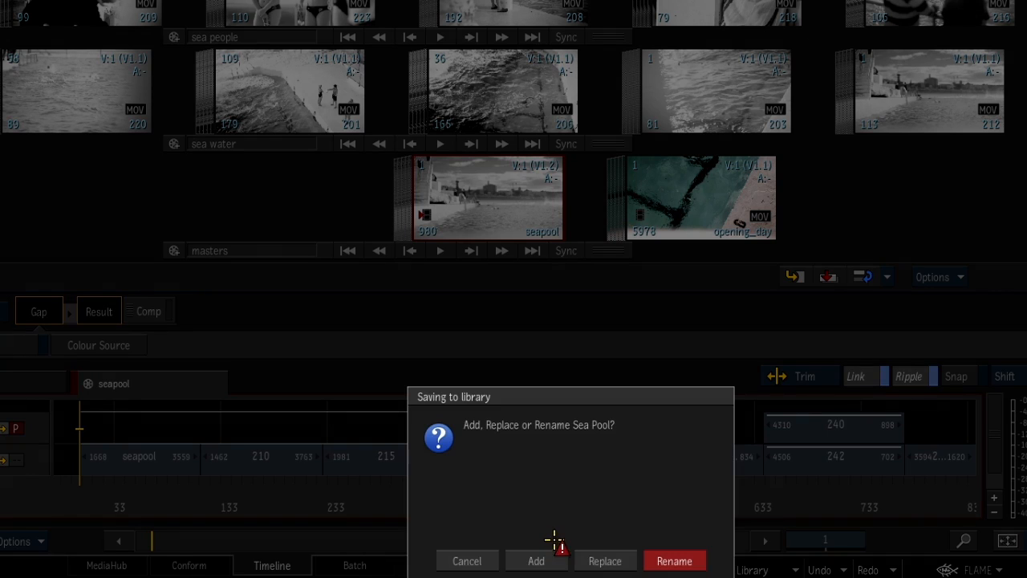
click(603, 561)
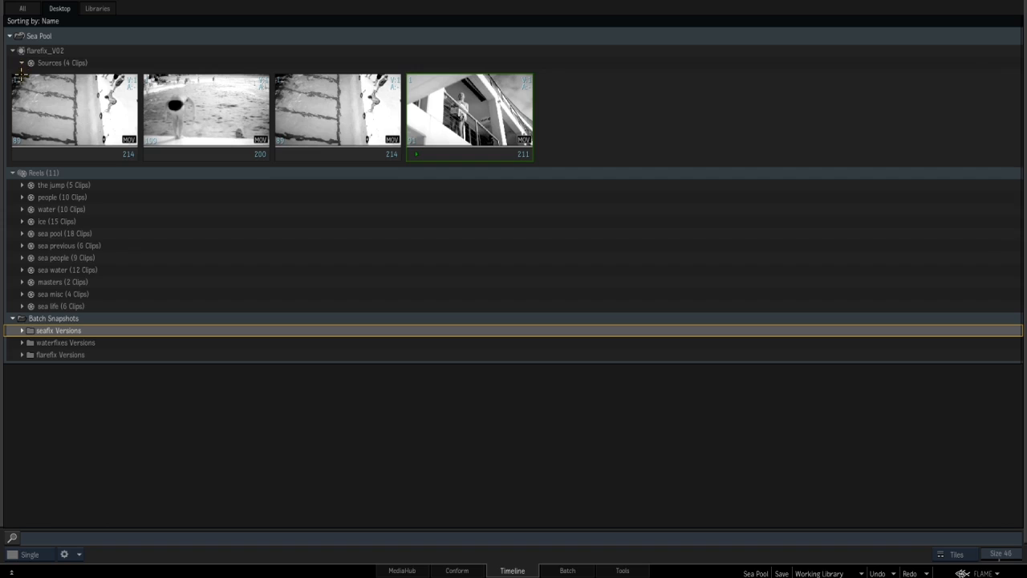
Step: Collapse the flarefix_V02 sources and expand the seafix, waterfixes and flarefix Versions snapshots
click(21, 63)
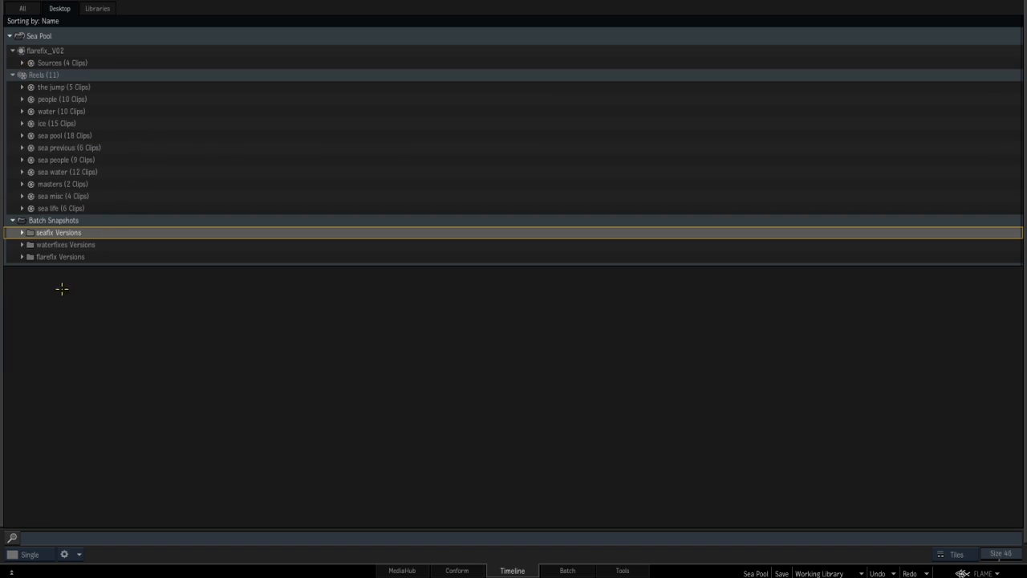
click(21, 257)
click(22, 244)
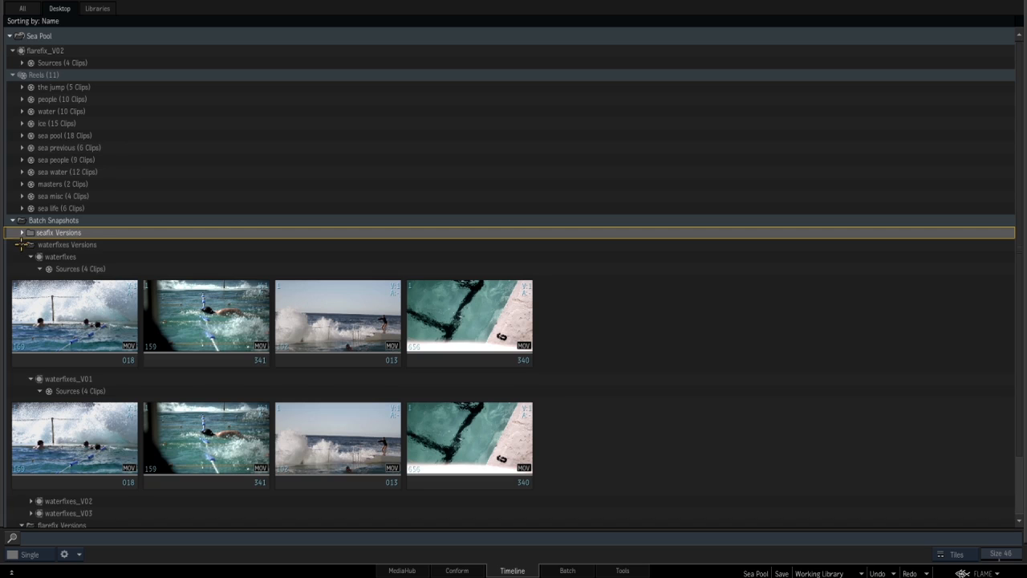
click(22, 233)
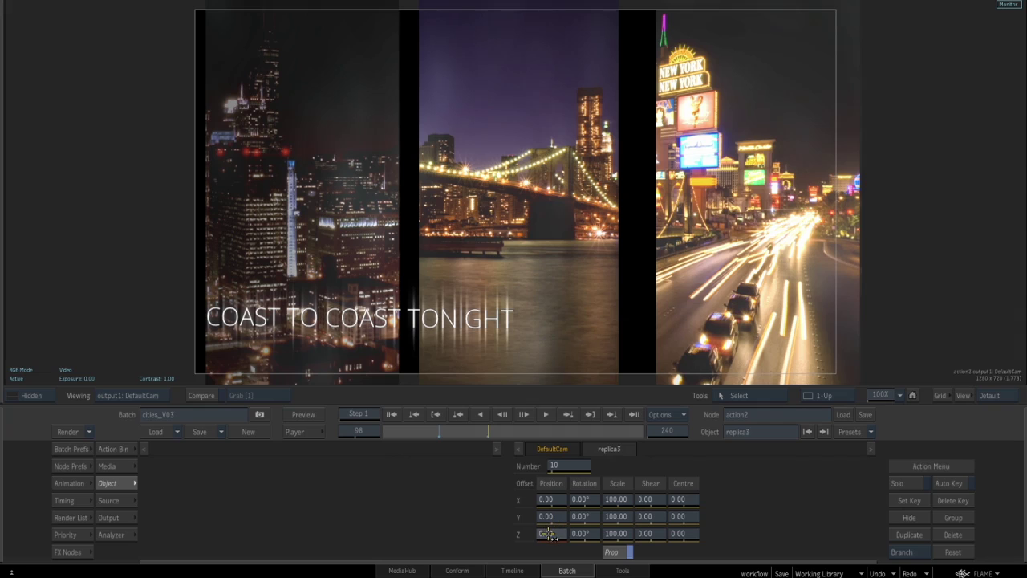
Step: Spread the text replicas in depth and show the cc11 colour correction settings in the cities_V03 batch
drag(550, 532, 623, 517)
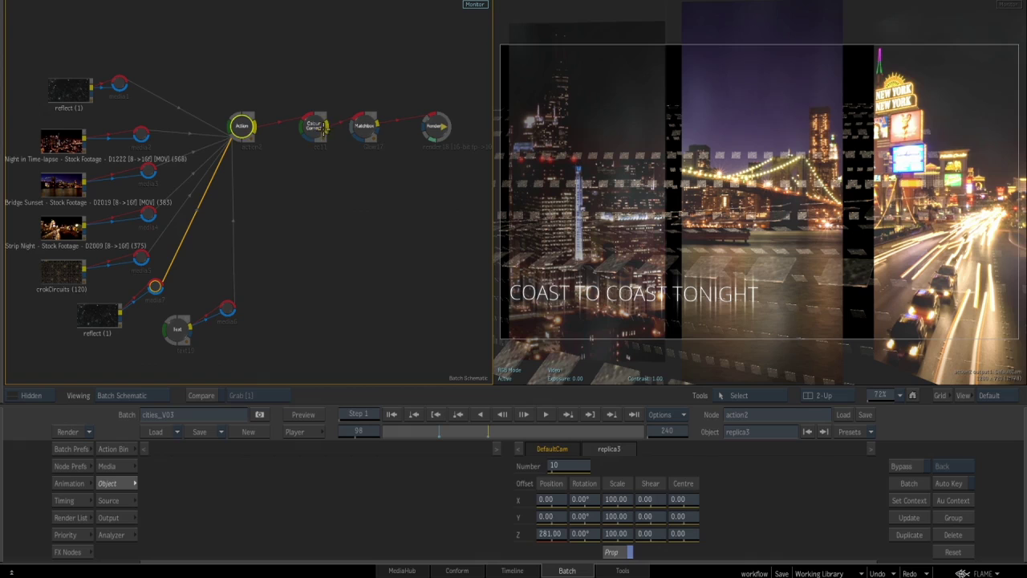
click(313, 127)
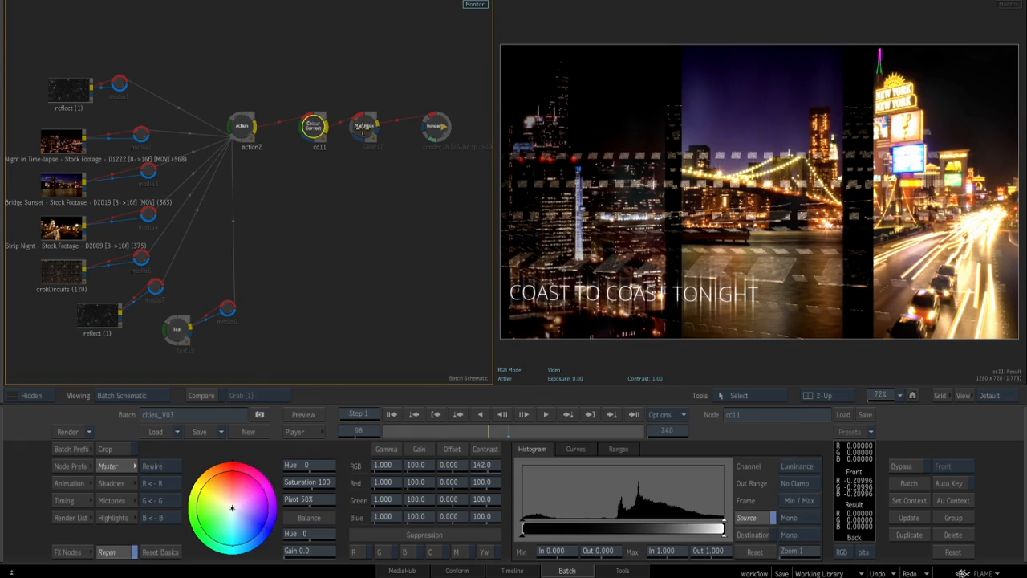
Step: Show the Glow node's settings before playing the render18 clip
click(364, 128)
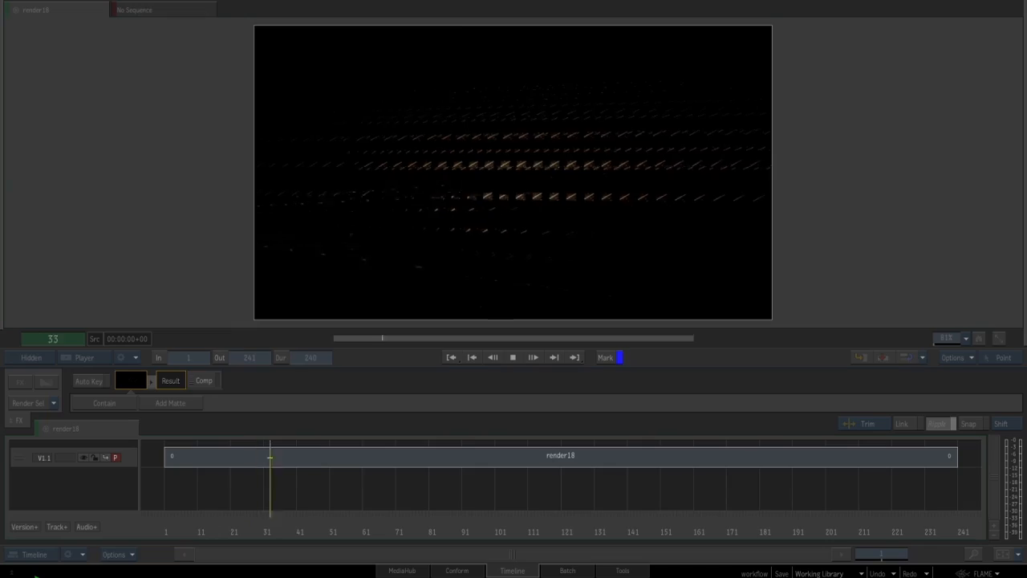